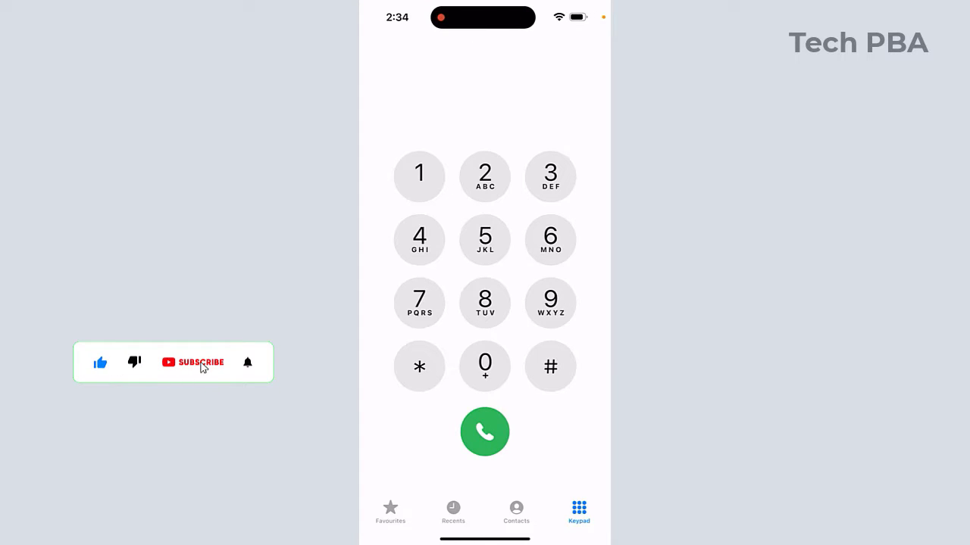
# Step: Key in a run of zeros, fives, twos and sixes on the silent dial pad
pyautogui.doubleClick(485, 367)
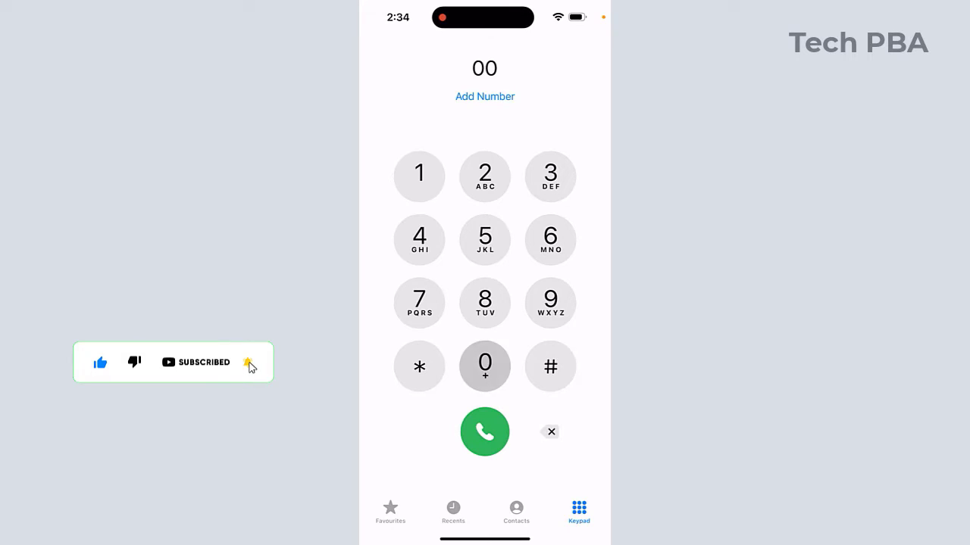
pyautogui.tripleClick(485, 366)
pyautogui.doubleClick(485, 367)
pyautogui.doubleClick(485, 240)
pyautogui.tripleClick(485, 240)
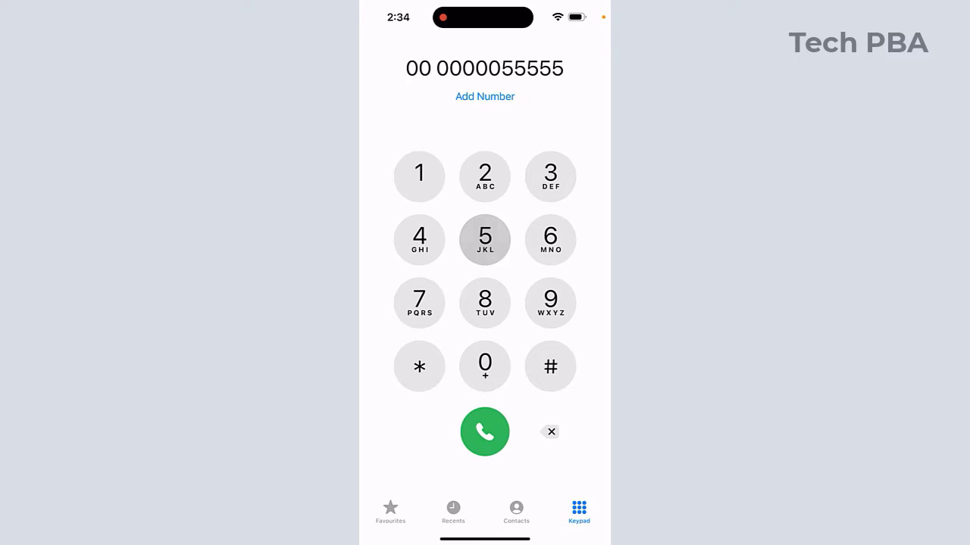
pyautogui.click(485, 240)
pyautogui.doubleClick(485, 177)
pyautogui.click(551, 239)
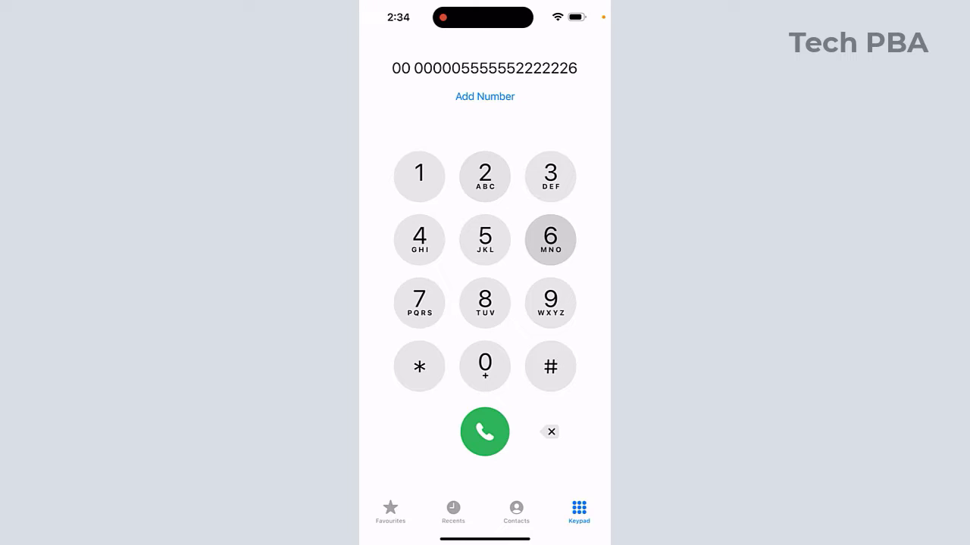
pyautogui.tripleClick(550, 239)
# Step: Add several ones and fours to the dialed number
pyautogui.click(419, 176)
pyautogui.tripleClick(419, 176)
pyautogui.click(419, 176)
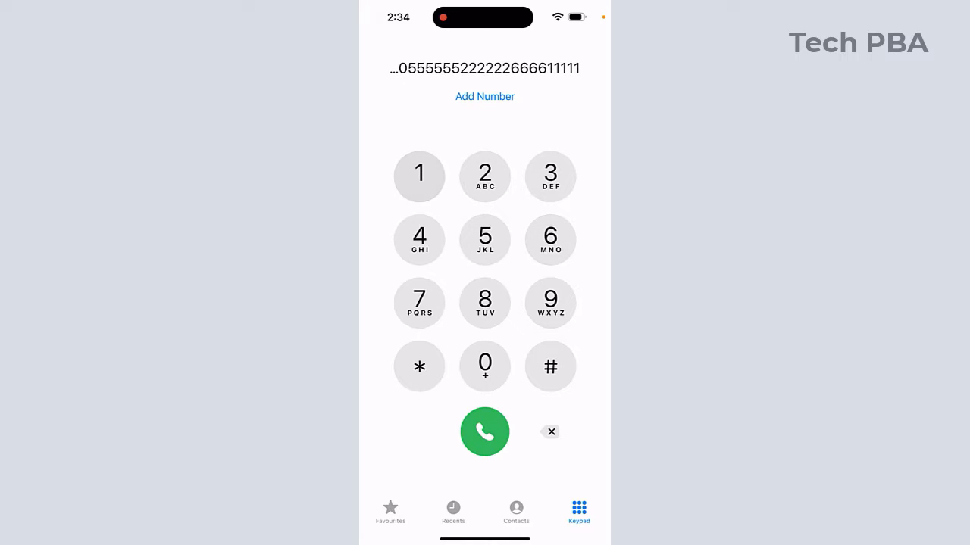
pyautogui.tripleClick(419, 239)
pyautogui.click(419, 239)
# Step: Append # signs and more sixes, then erase part of the number
pyautogui.tripleClick(551, 367)
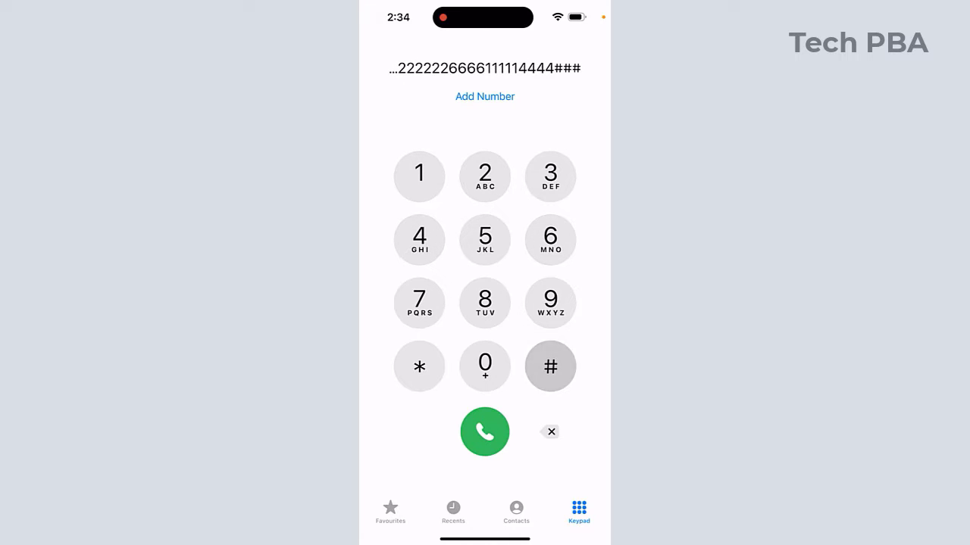
pyautogui.doubleClick(550, 367)
pyautogui.tripleClick(551, 239)
pyautogui.doubleClick(551, 239)
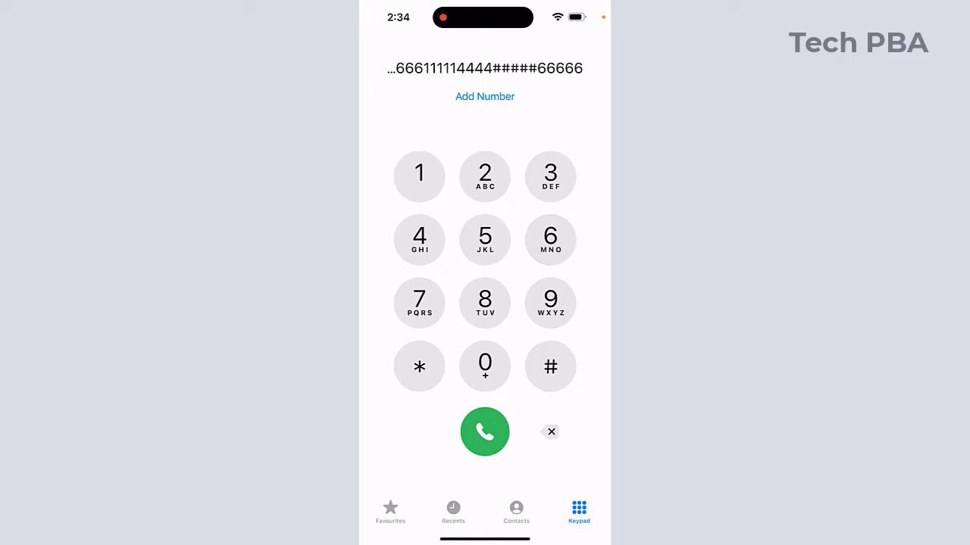
pyautogui.click(551, 432)
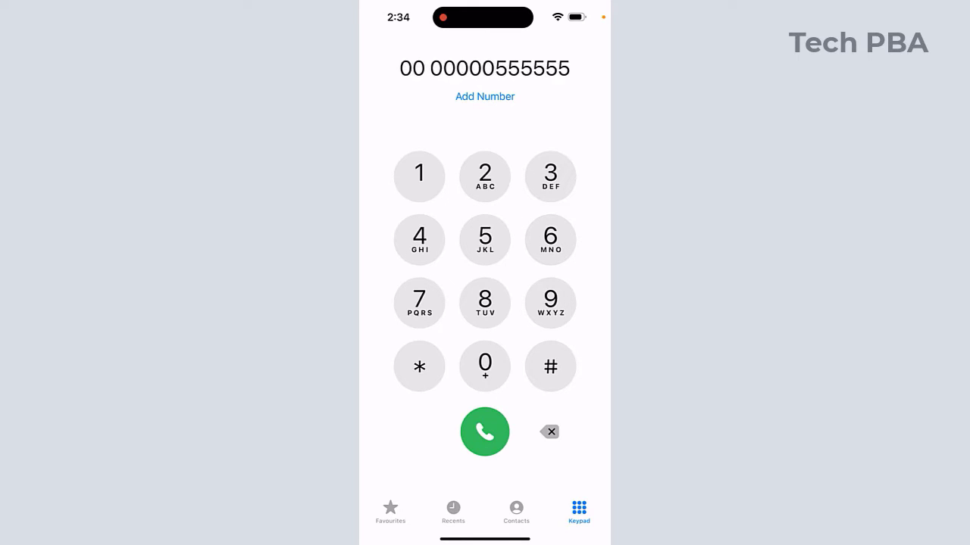